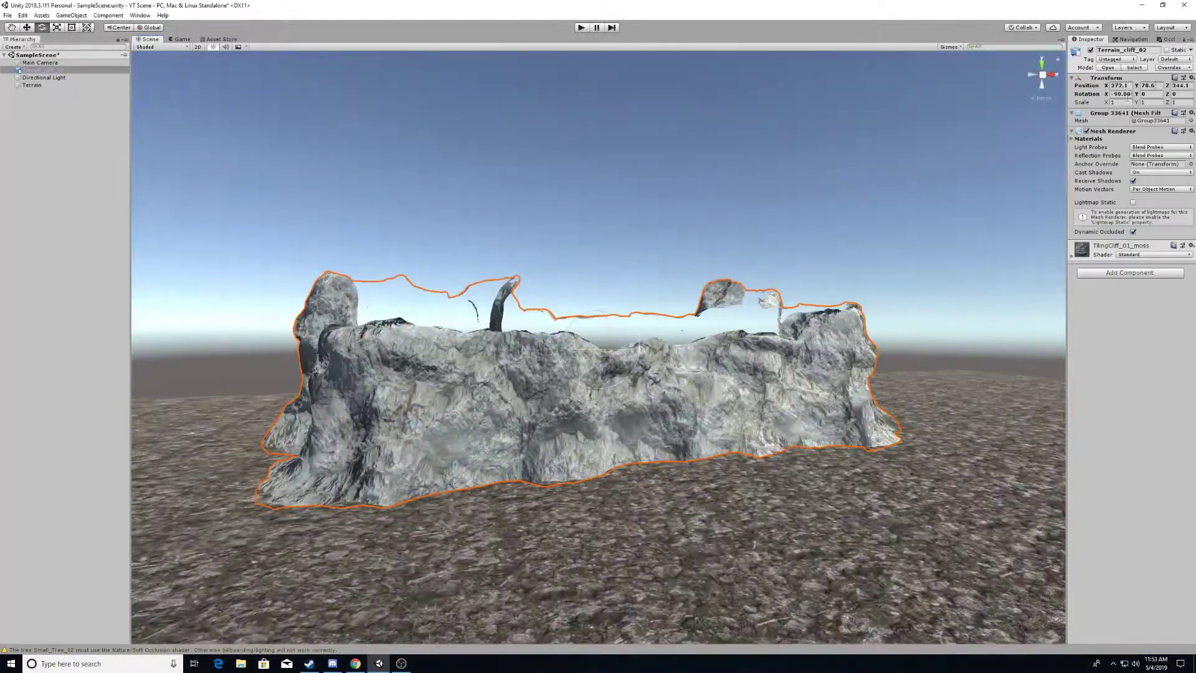
# Step: Focus the Scene view on the Main Camera
pyautogui.doubleClick(40, 62)
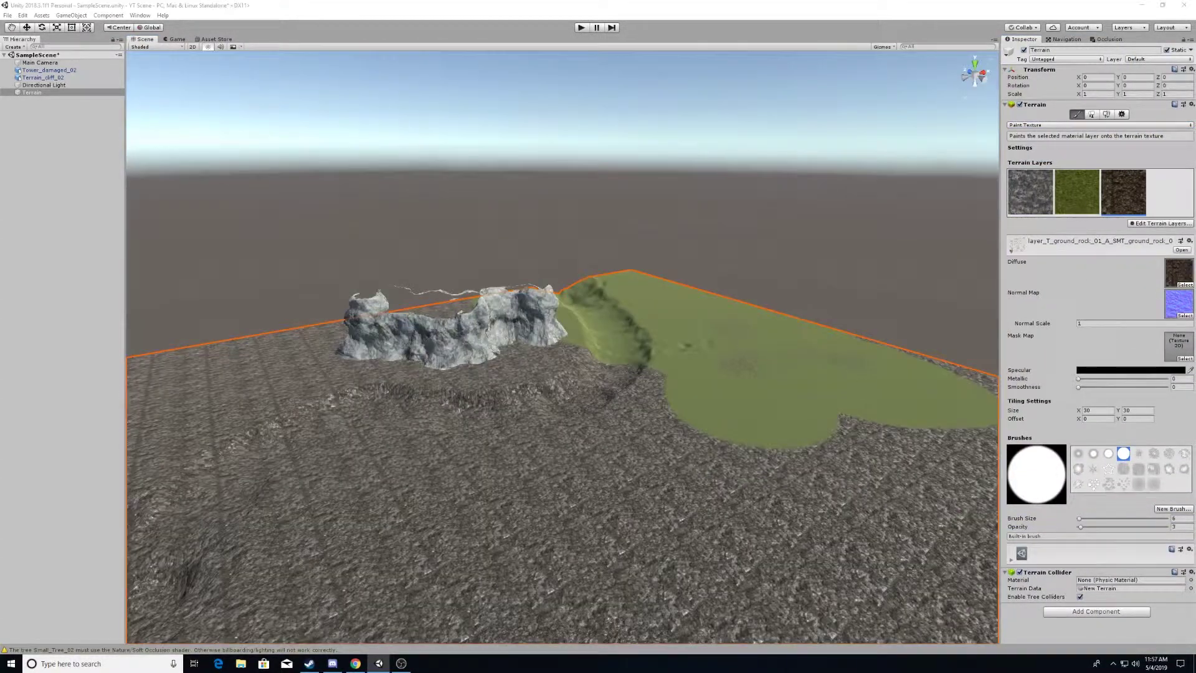
# Step: Deselect the terrain once the grass, river water, rocks and firs are in place
pyautogui.click(56, 154)
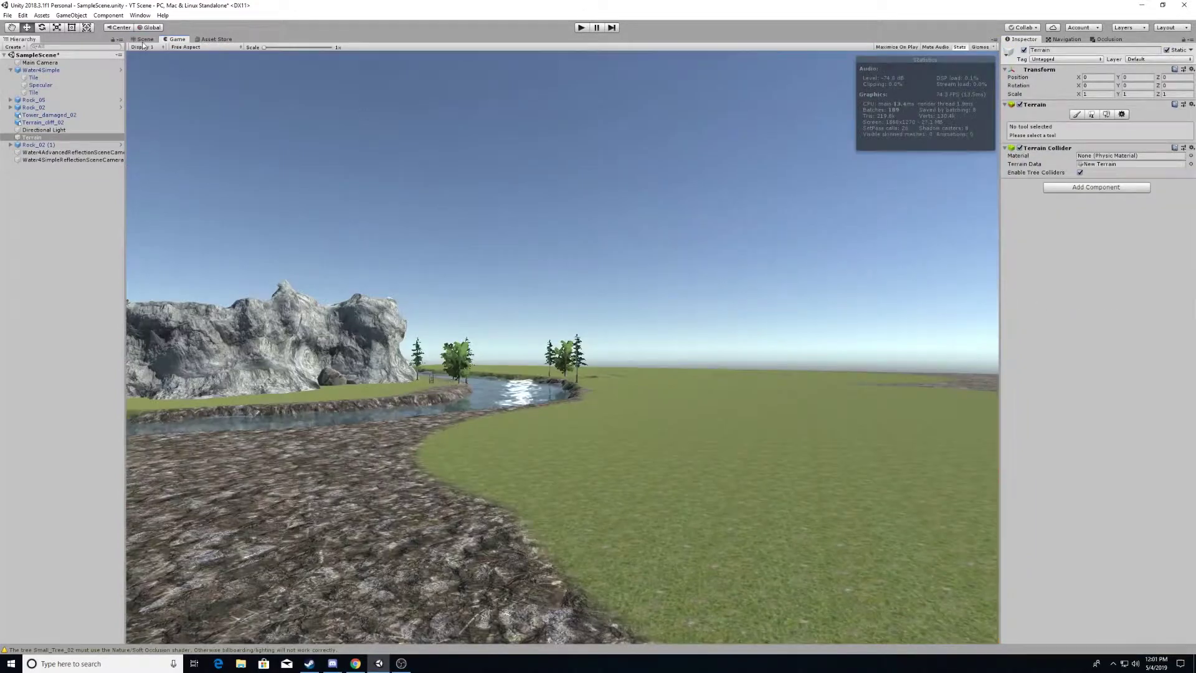
# Step: Return to the Scene view and orbit to a low angle around the shipwreck
pyautogui.click(143, 41)
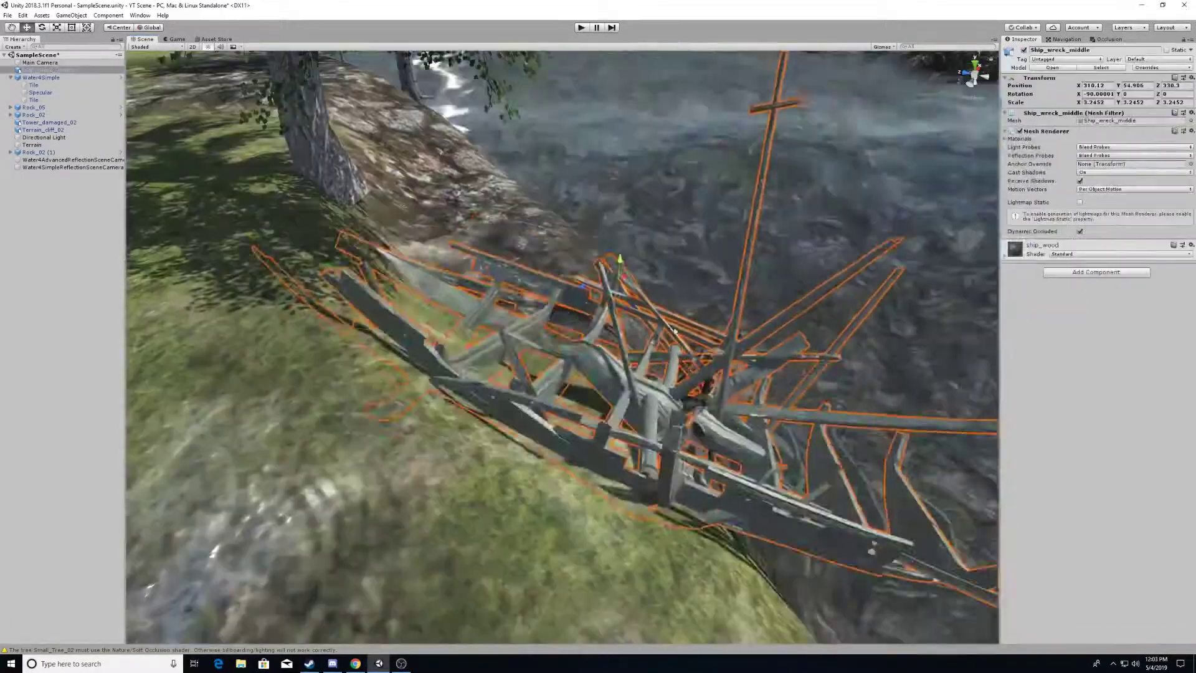
pyautogui.moveTo(674, 332)
pyautogui.keyDown('alt'); pyautogui.mouseDown()
pyautogui.moveTo(454, 466)
pyautogui.moveTo(398, 436)
pyautogui.mouseUp(); pyautogui.keyUp('alt')
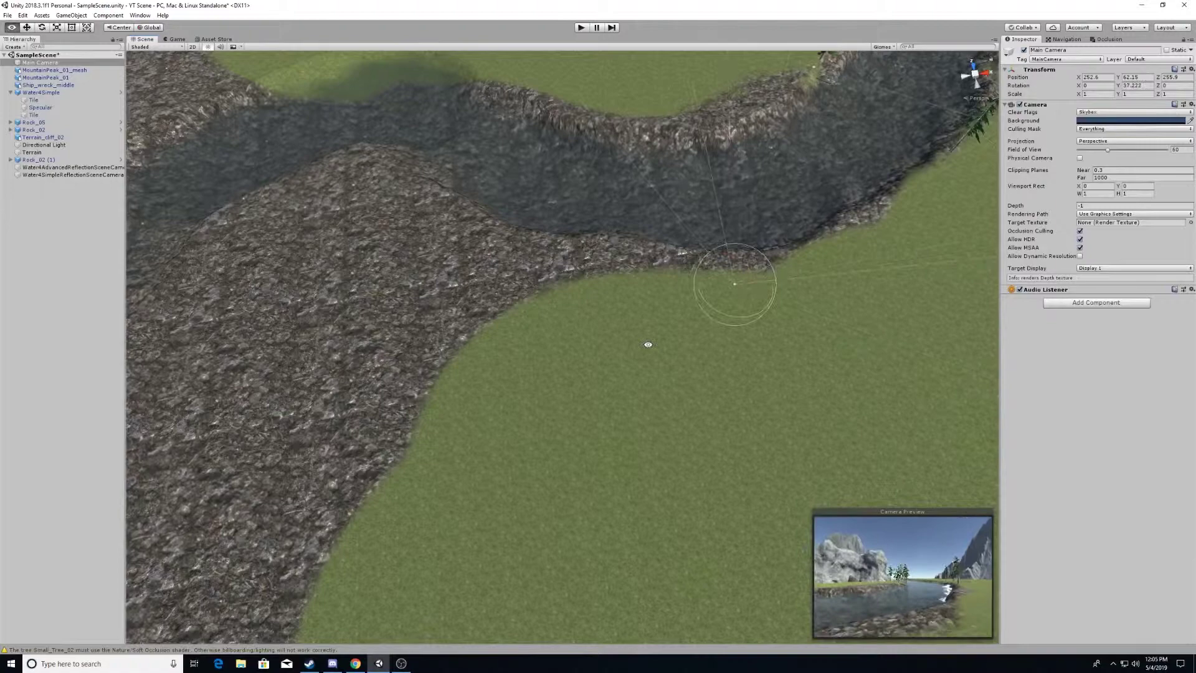
# Step: Pull back to a wide view of the river and scale the mountain peak up hugely
pyautogui.keyDown('alt'); pyautogui.moveTo(648, 345); pyautogui.dragTo(563, 311); pyautogui.keyUp('alt')
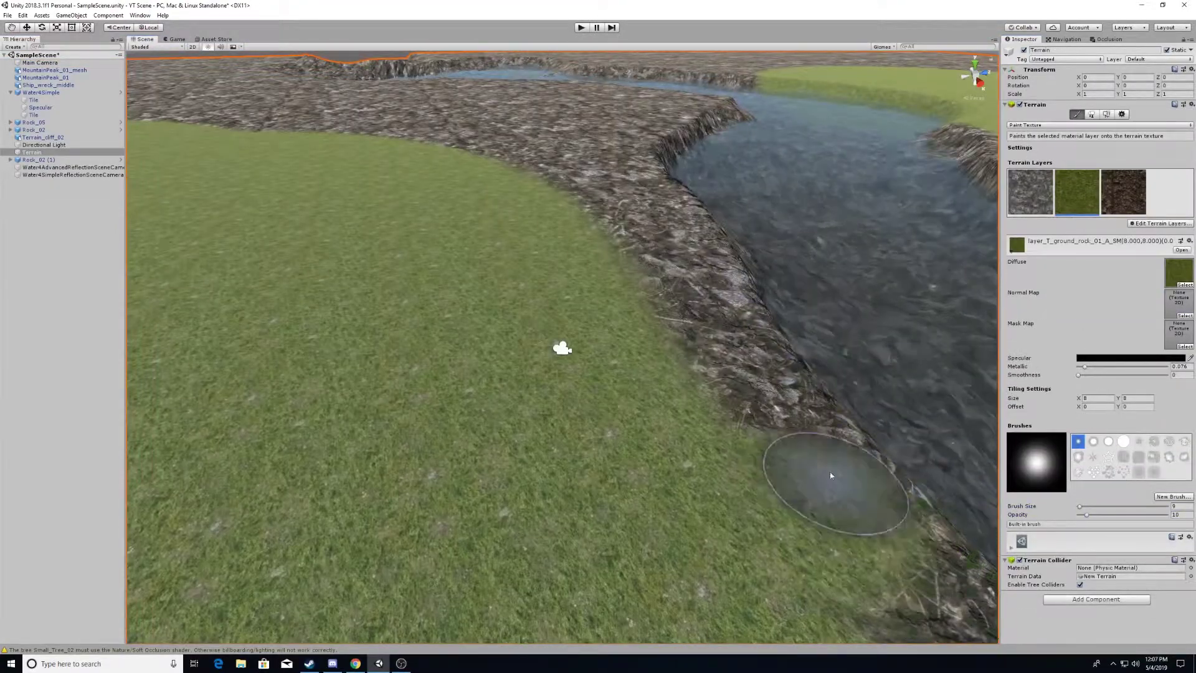
pyautogui.moveTo(830, 475); pyautogui.dragTo(723, 569, button='right')
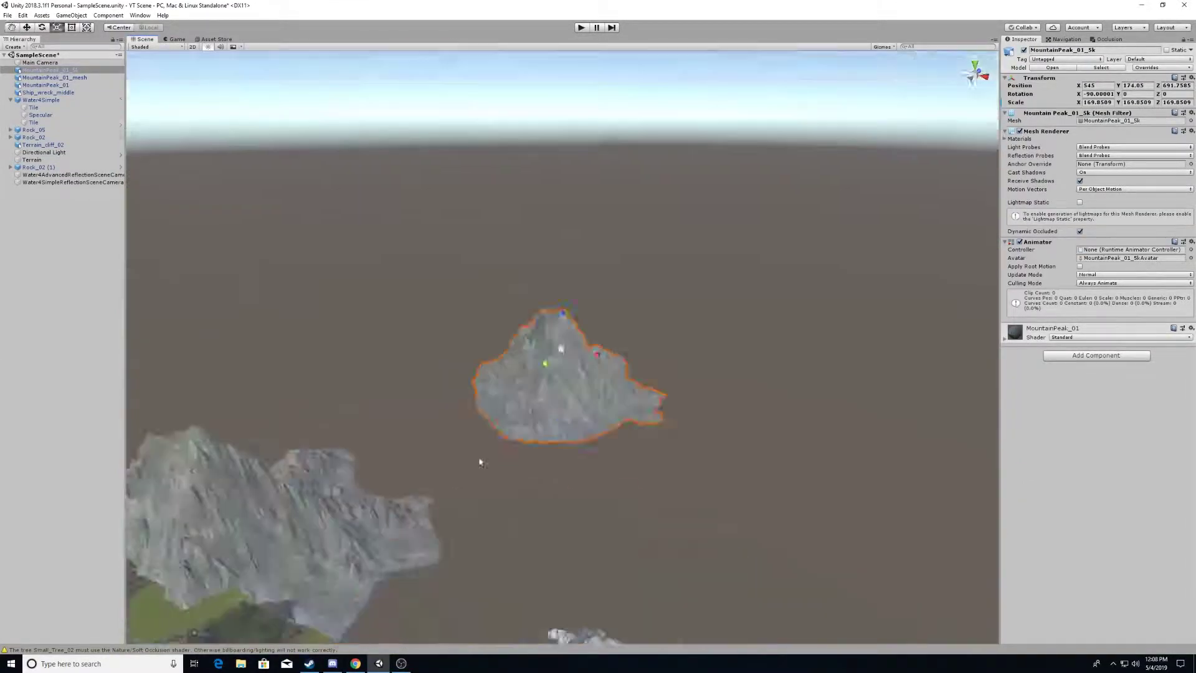
pyautogui.moveTo(576, 552); pyautogui.dragTo(550, 271)
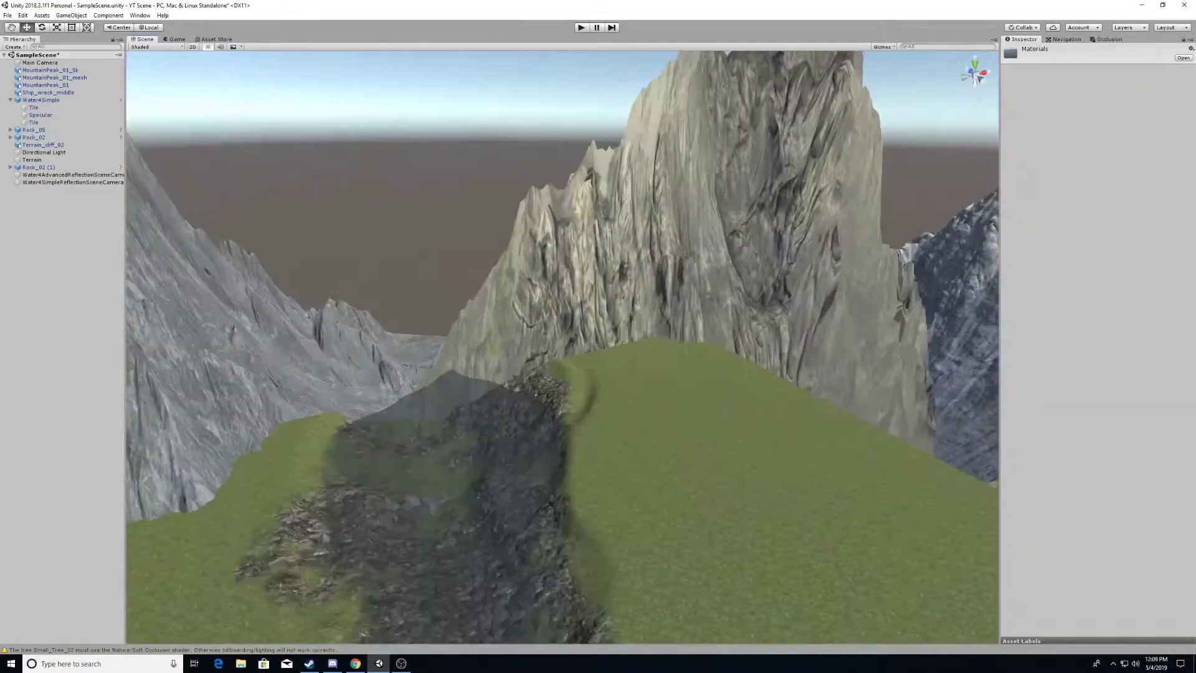
# Step: Preview the peaks through the Game camera, then return to the Scene overlooking the mountains
pyautogui.click(473, 246)
pyautogui.click(174, 39)
pyautogui.click(145, 39)
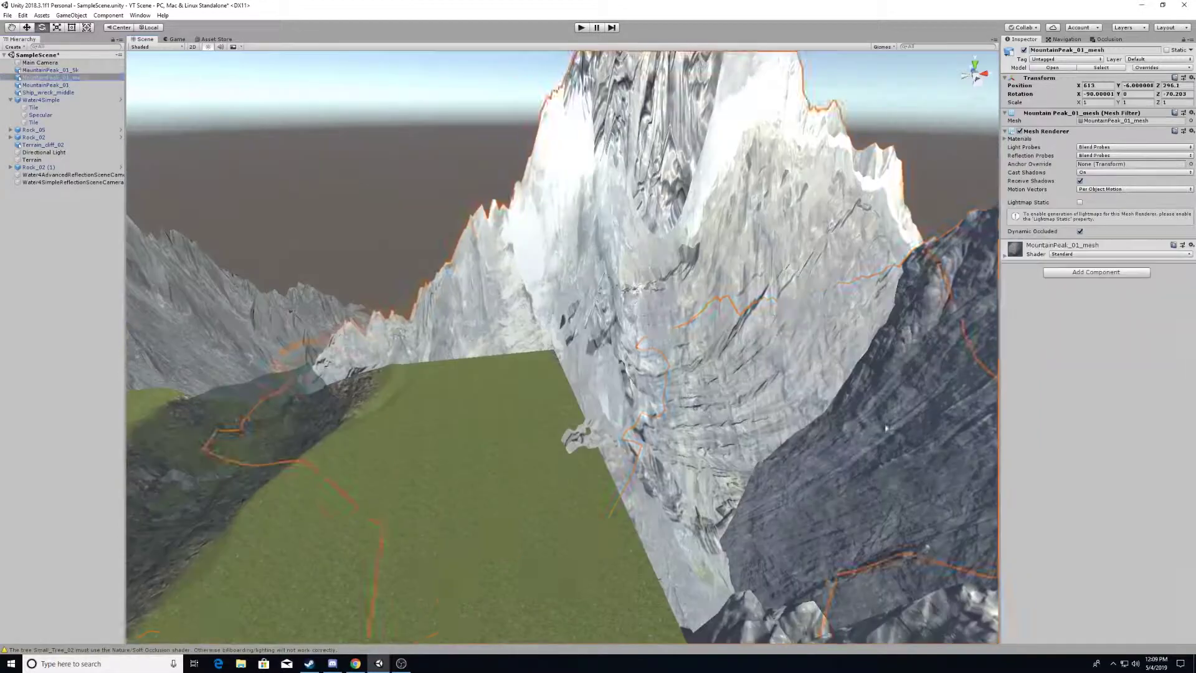
pyautogui.click(751, 432)
pyautogui.moveTo(750, 432); pyautogui.dragTo(532, 337, button='right')
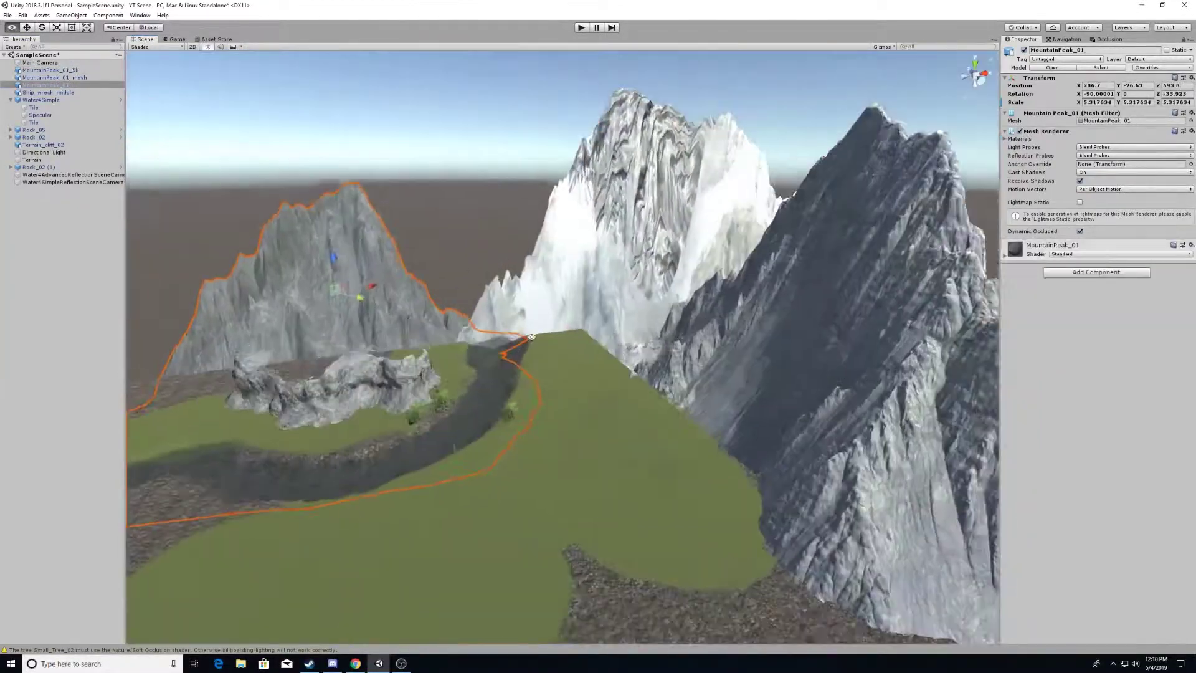
# Step: Dock the Game view beneath the Scene view and refocus on the Main Camera
pyautogui.click(532, 337)
pyautogui.click(180, 39)
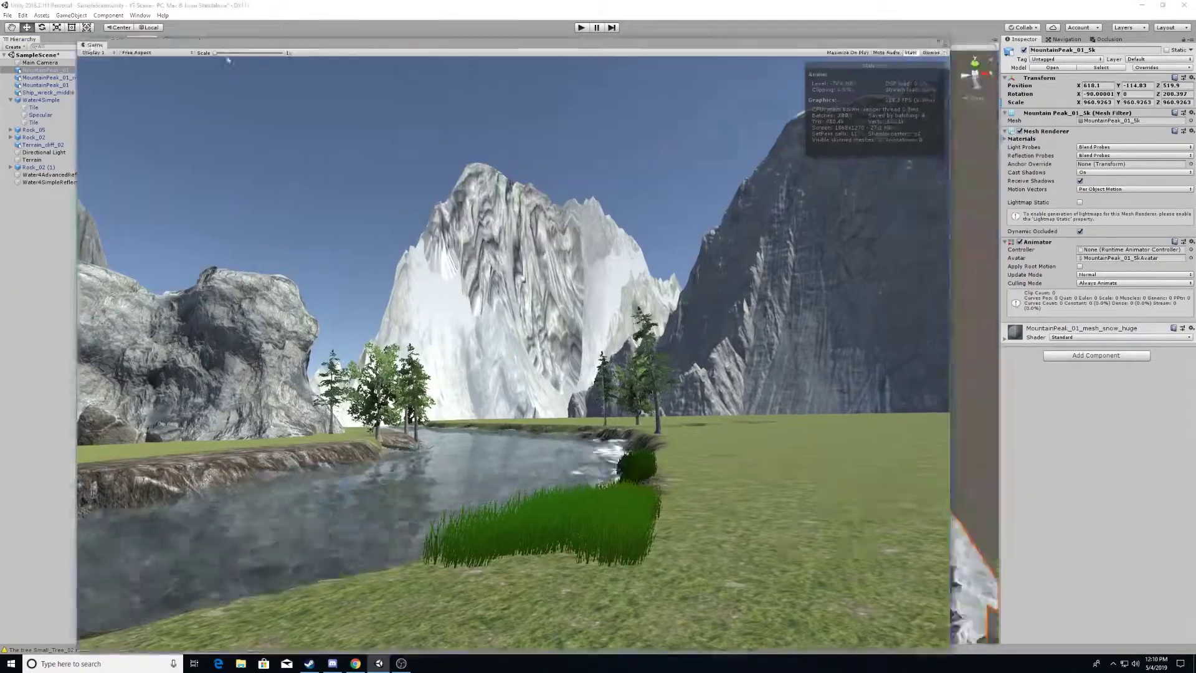
pyautogui.moveTo(177, 39); pyautogui.dragTo(561, 499)
pyautogui.doubleClick(40, 63)
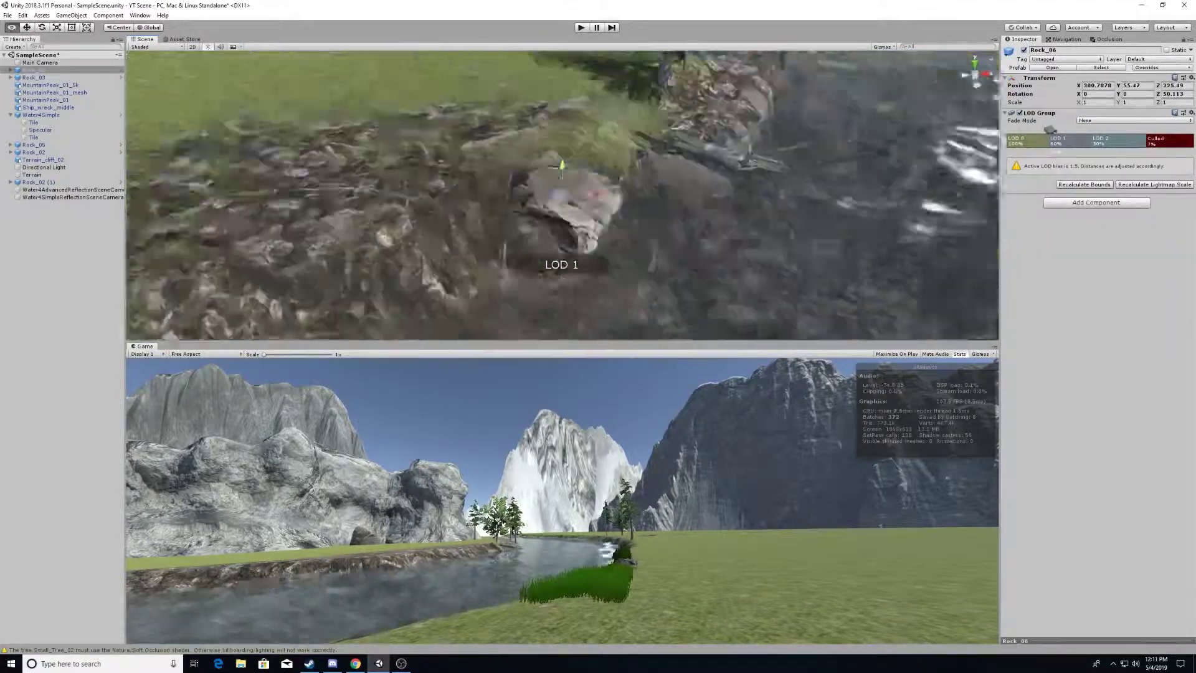
# Step: Select the terrain for painting, looking down on the river with a taller Scene view
pyautogui.click(294, 226)
pyautogui.moveTo(294, 227); pyautogui.dragTo(844, 127, button='right')
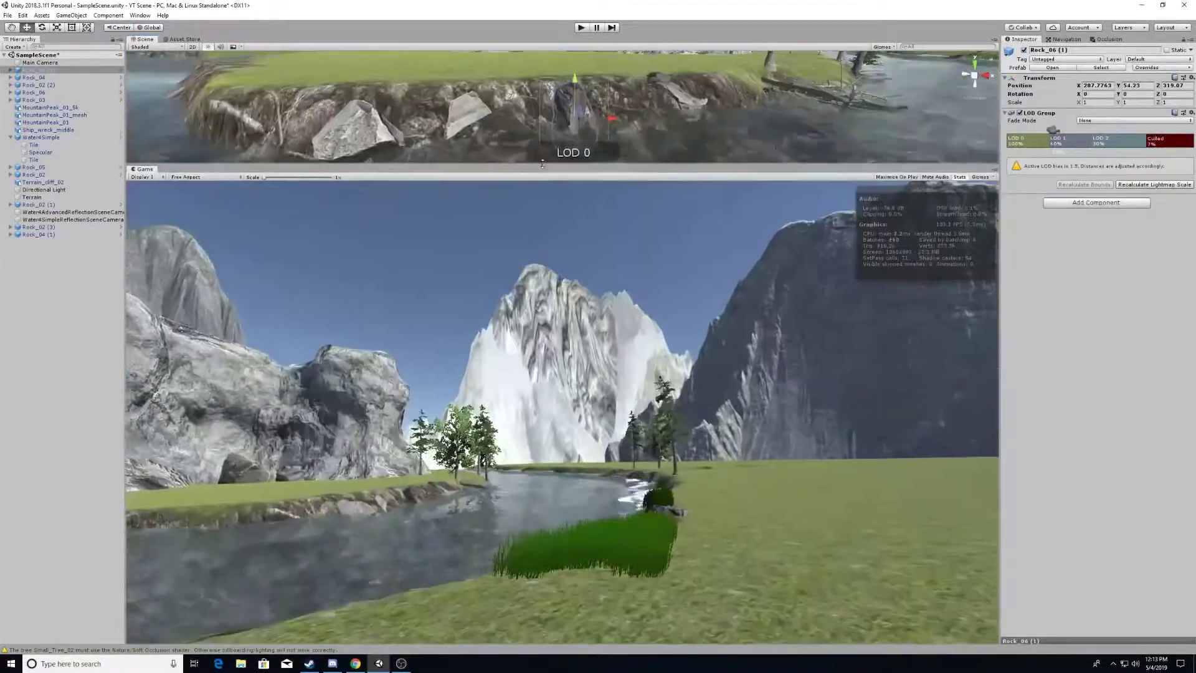
pyautogui.moveTo(543, 164); pyautogui.dragTo(543, 382)
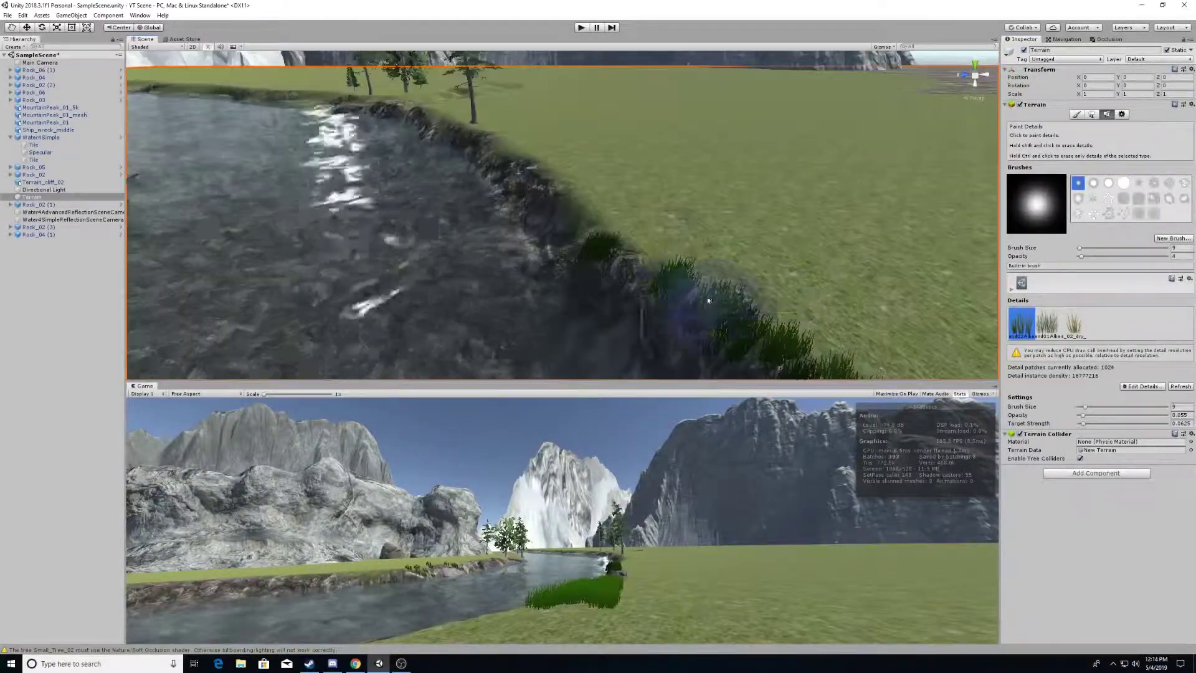
pyautogui.scroll(-5, 679, 285)
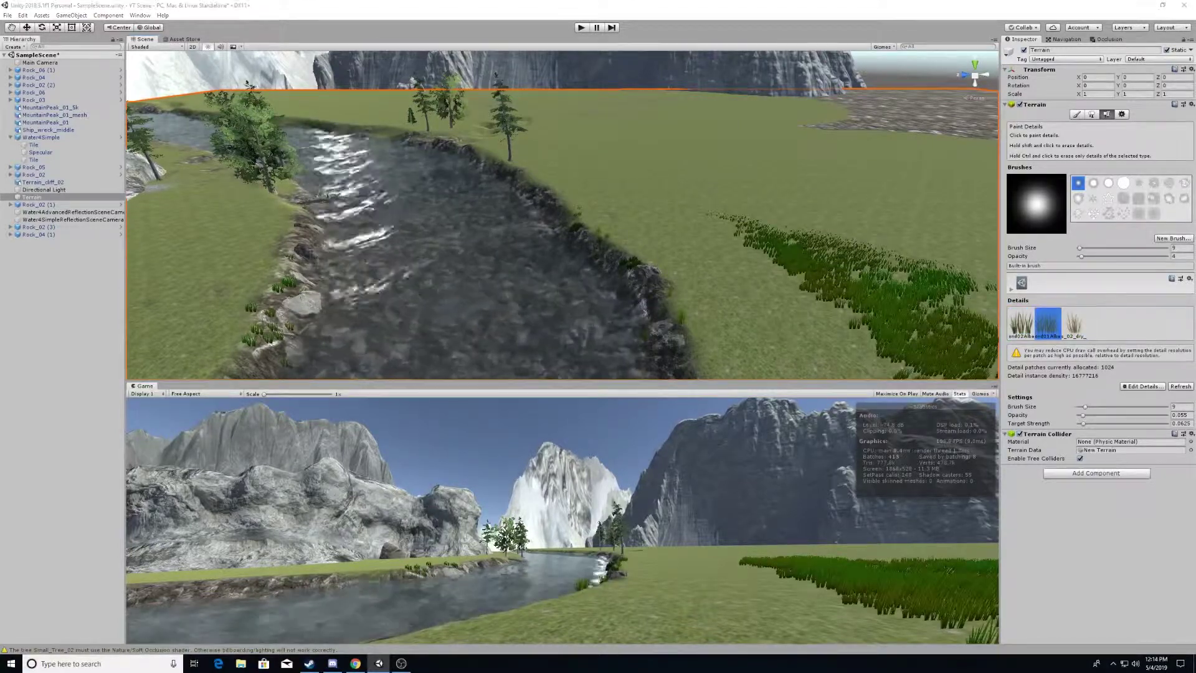
# Step: Place a fir tree beside the river, rotate it to a new angle, and add a second fir
pyautogui.moveTo(650, 260); pyautogui.dragTo(742, 333)
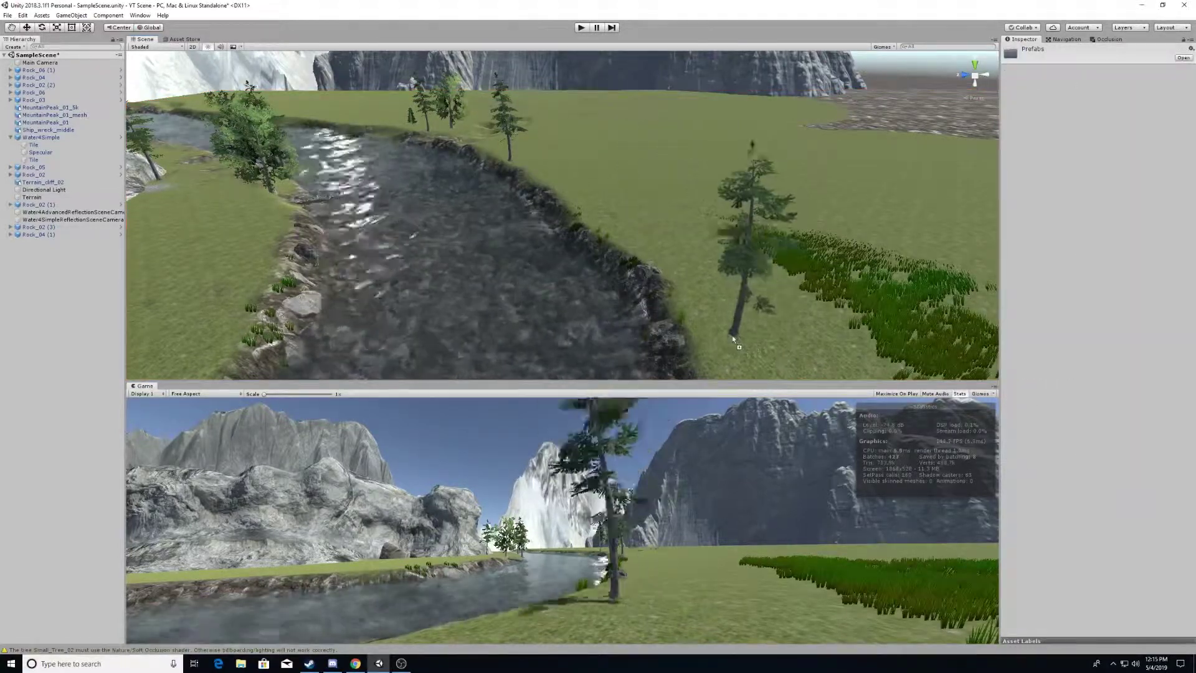
pyautogui.press('f')
pyautogui.moveTo(613, 289)
pyautogui.keyDown('alt'); pyautogui.mouseDown()
pyautogui.moveTo(645, 275)
pyautogui.moveTo(679, 283)
pyautogui.mouseUp(); pyautogui.keyUp('alt')
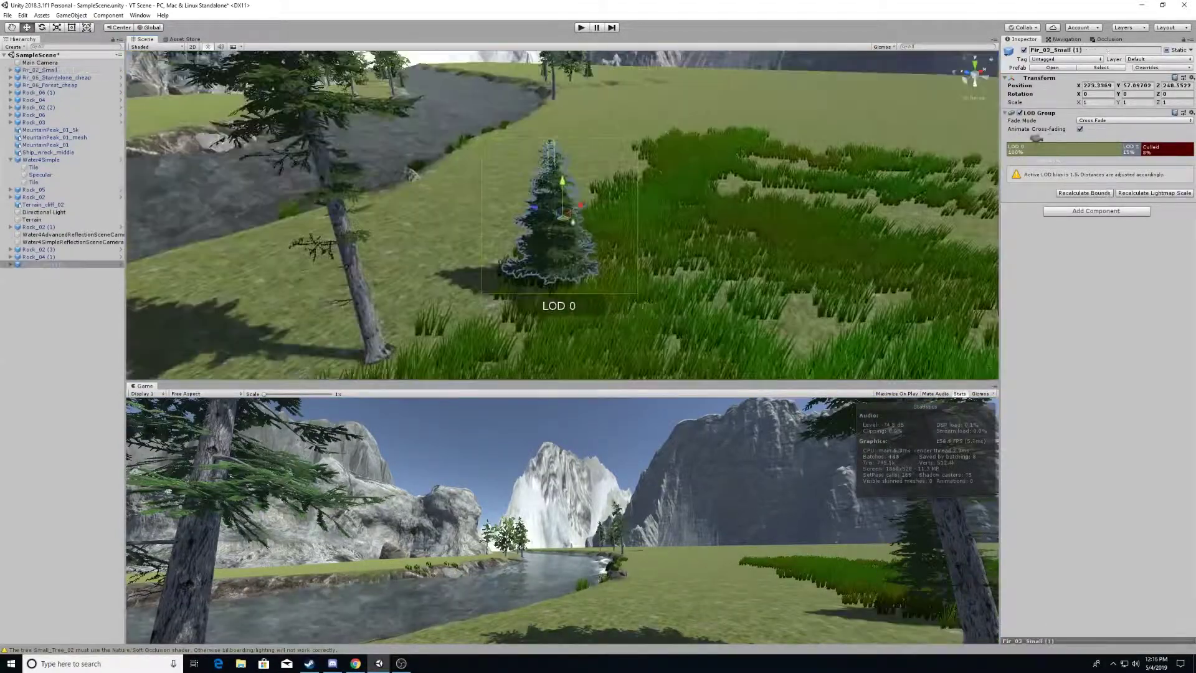
pyautogui.press('f')
pyautogui.press('e')
pyautogui.moveTo(564, 225); pyautogui.dragTo(549, 247)
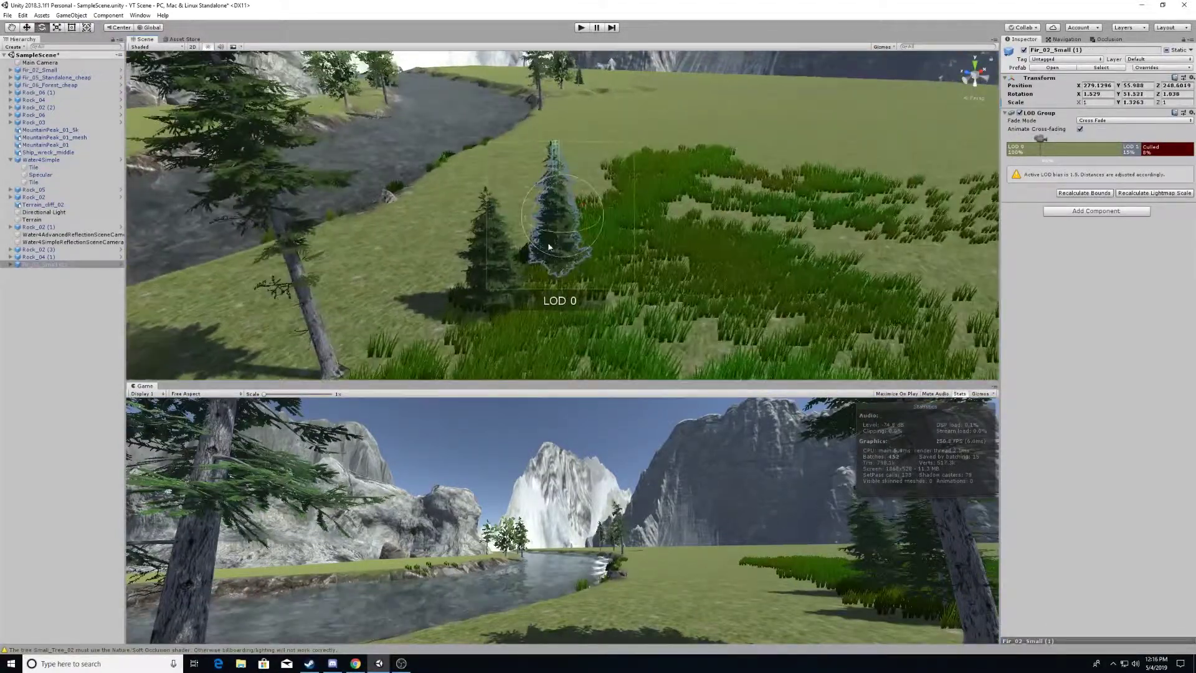
pyautogui.moveTo(804, 246); pyautogui.dragTo(718, 107)
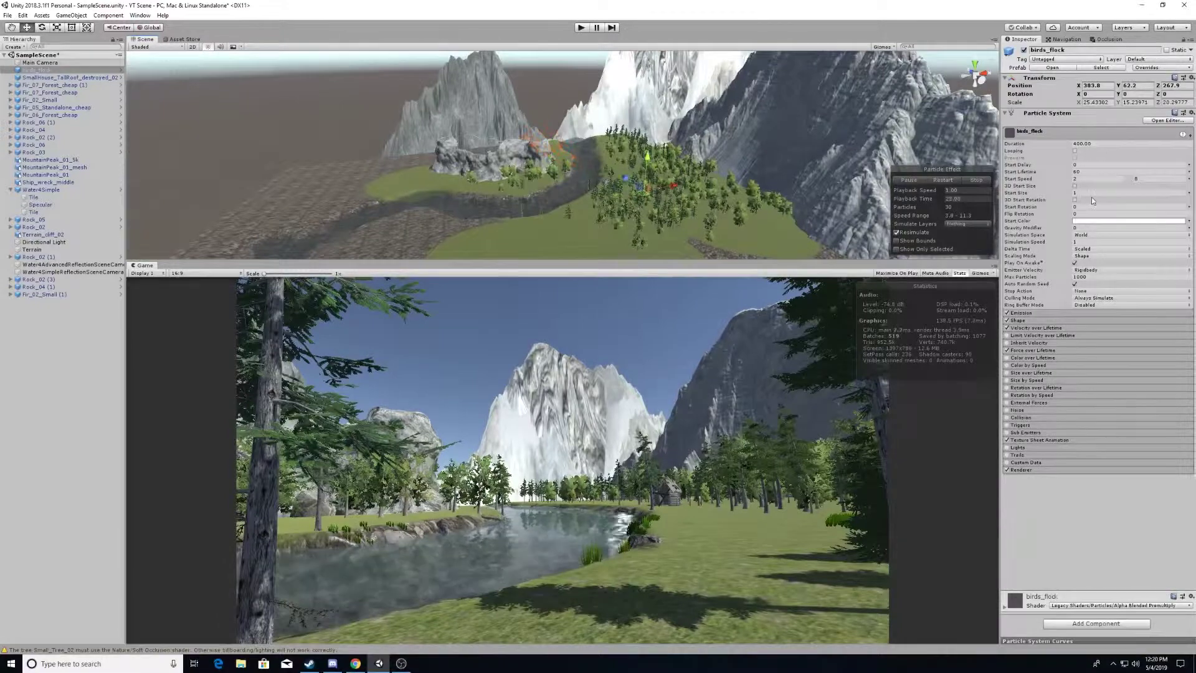
# Step: Run the scene to preview the birds, then select a fir tree and the mountain mesh
pyautogui.click(582, 29)
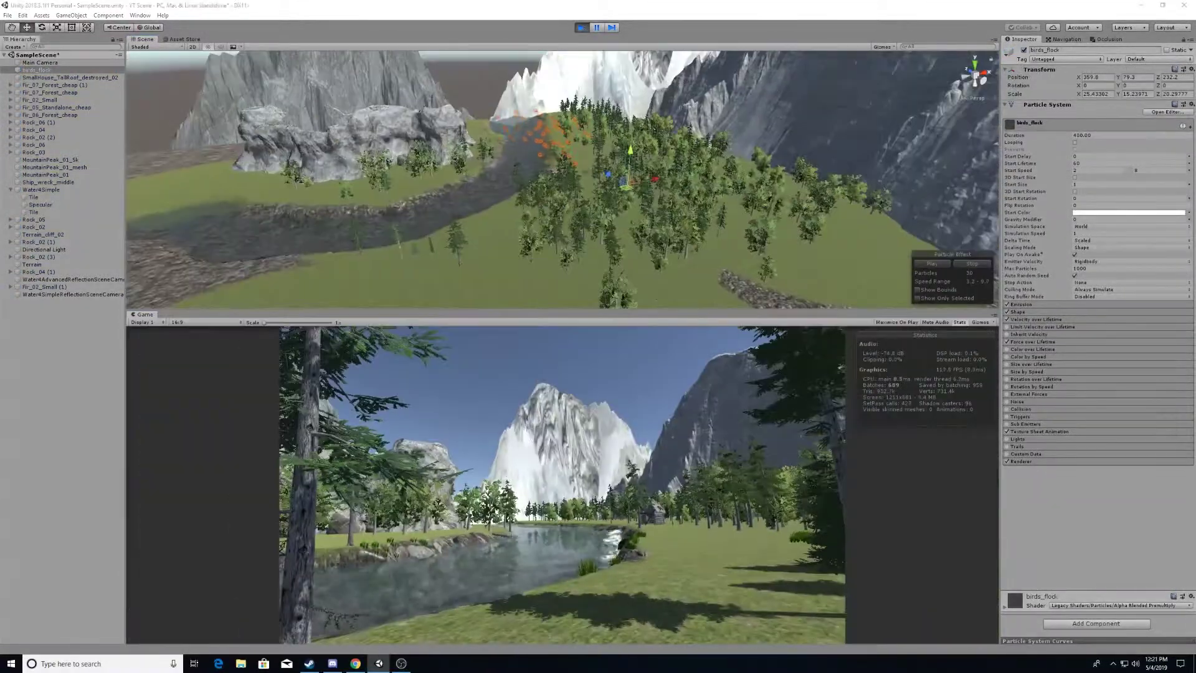
pyautogui.click(456, 247)
pyautogui.press('f')
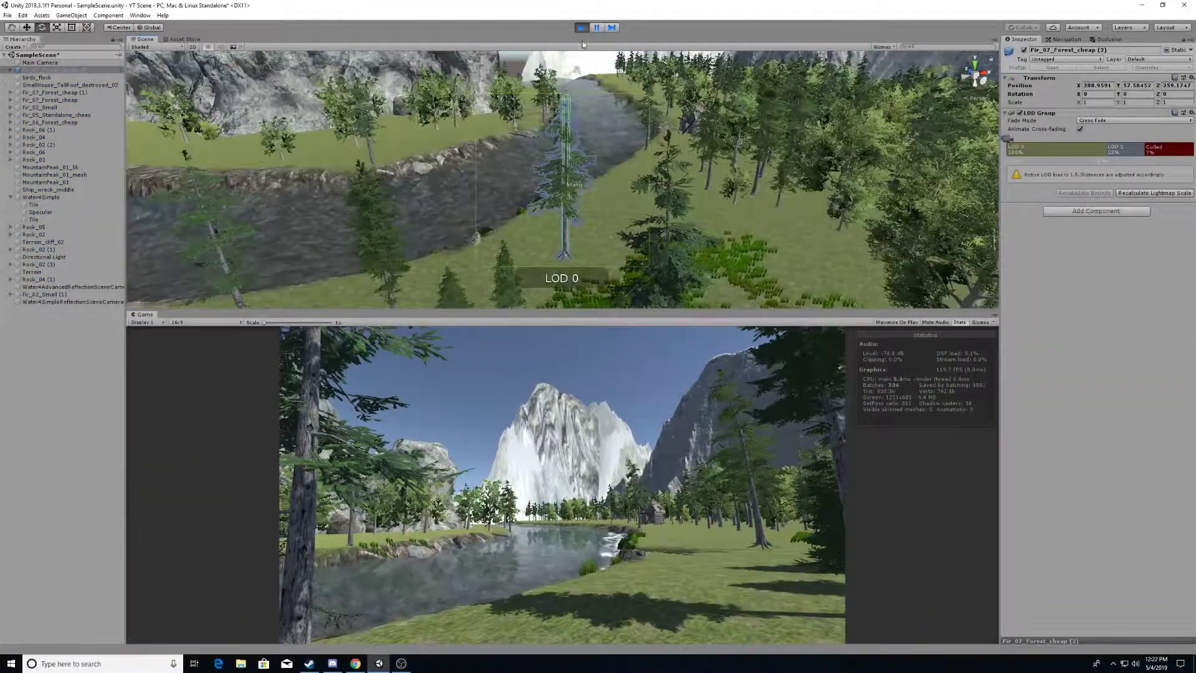
pyautogui.hotkey('ctrl', 'p')
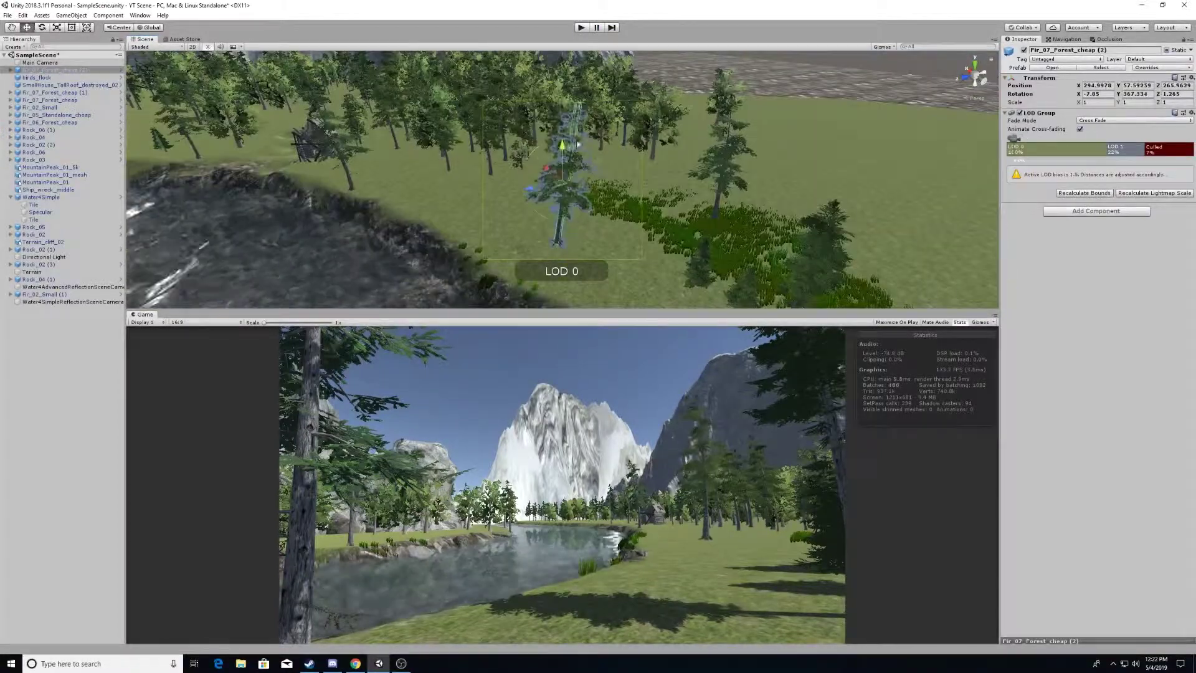
pyautogui.click(623, 81)
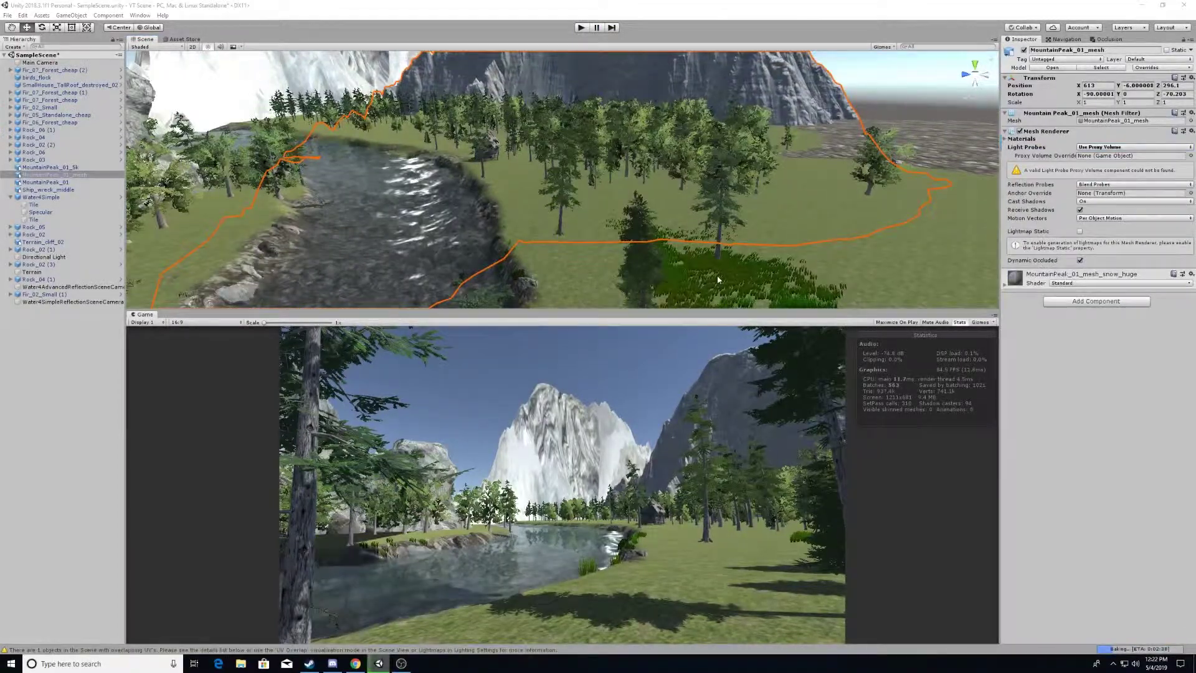
# Step: Duplicate the riverbank rock with Ctrl+D and rotate the copy to a new angle
pyautogui.click(533, 300)
pyautogui.press('f')
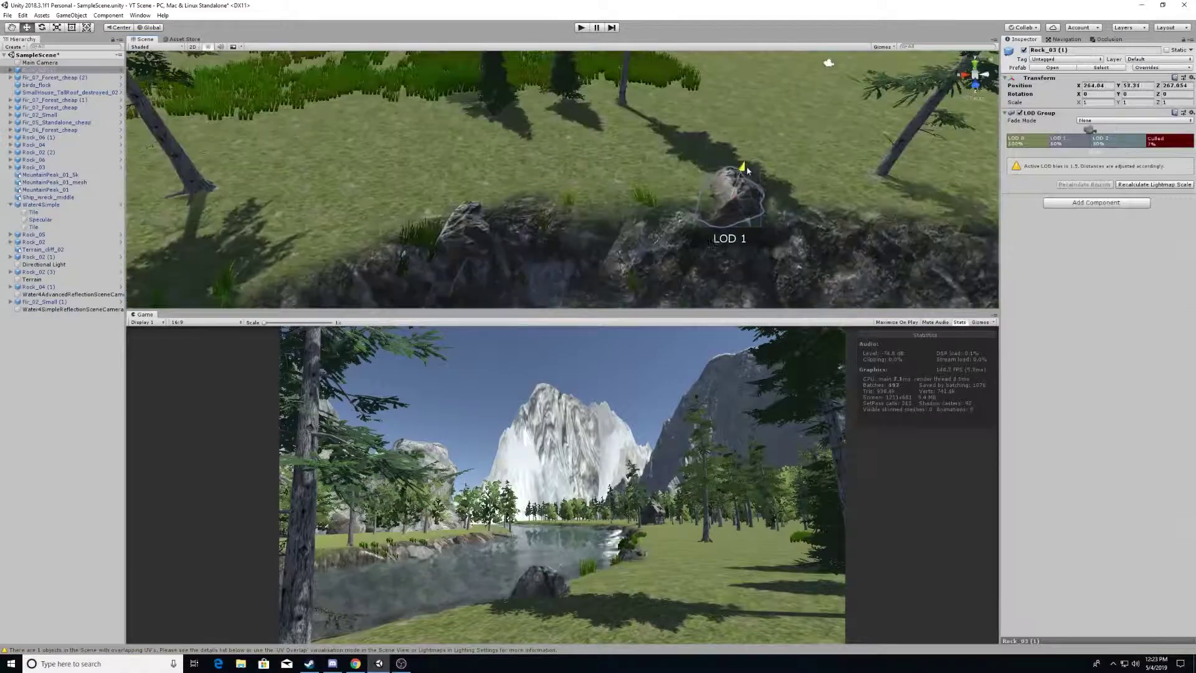
pyautogui.hotkey('ctrl', 'd')
pyautogui.press('f')
pyautogui.press('e')
pyautogui.moveTo(651, 162); pyautogui.dragTo(662, 139)
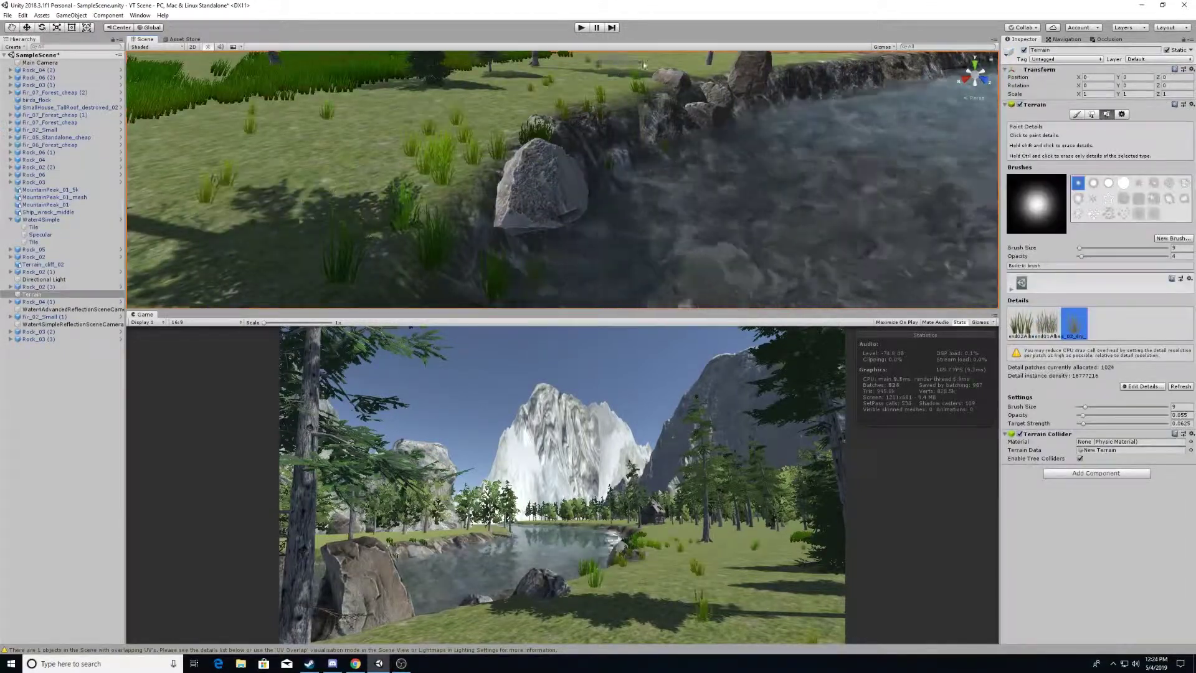
# Step: Paint grass tufts along the near shore and assign the third-party cloudy skybox
pyautogui.moveTo(551, 98)
pyautogui.mouseDown(button='right')
pyautogui.moveTo(390, 161)
pyautogui.moveTo(436, 187)
pyautogui.mouseUp(button='right')
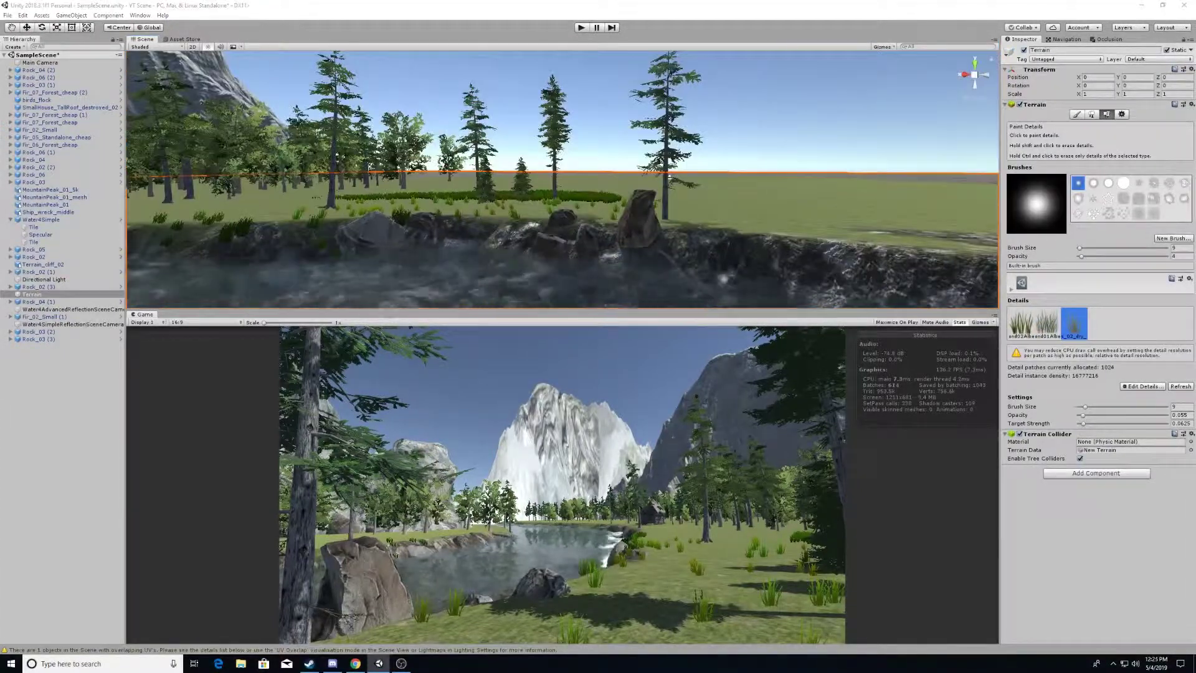
pyautogui.click(40, 63)
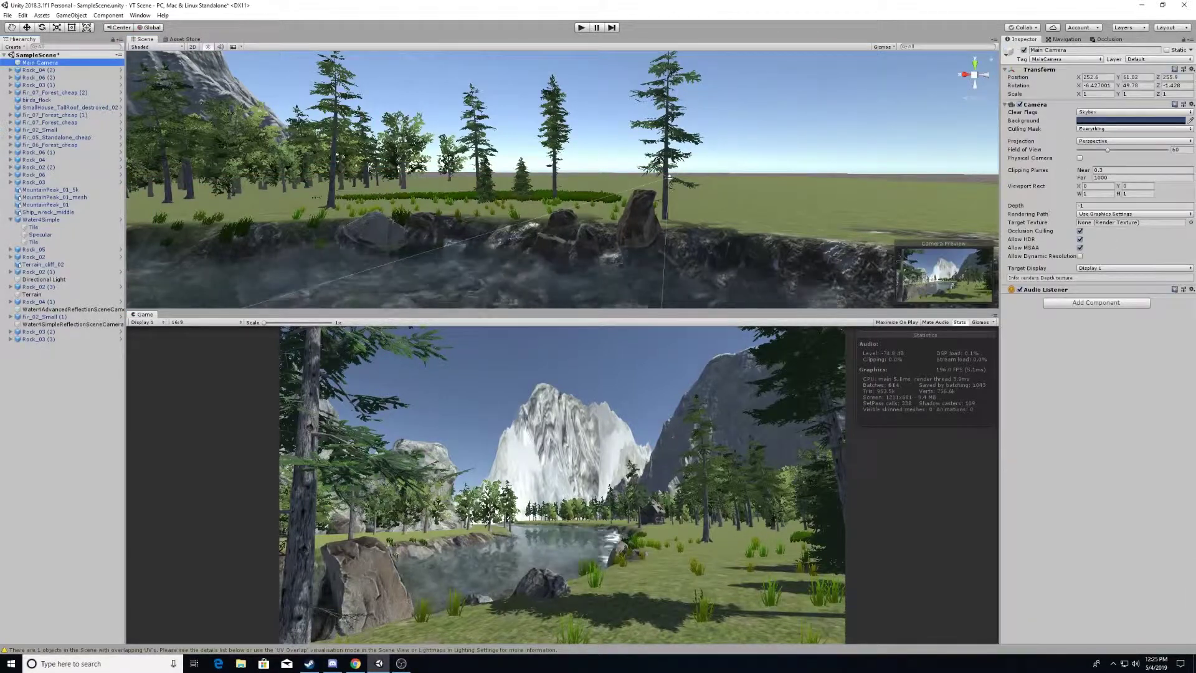
pyautogui.click(518, 178)
pyautogui.click(40, 62)
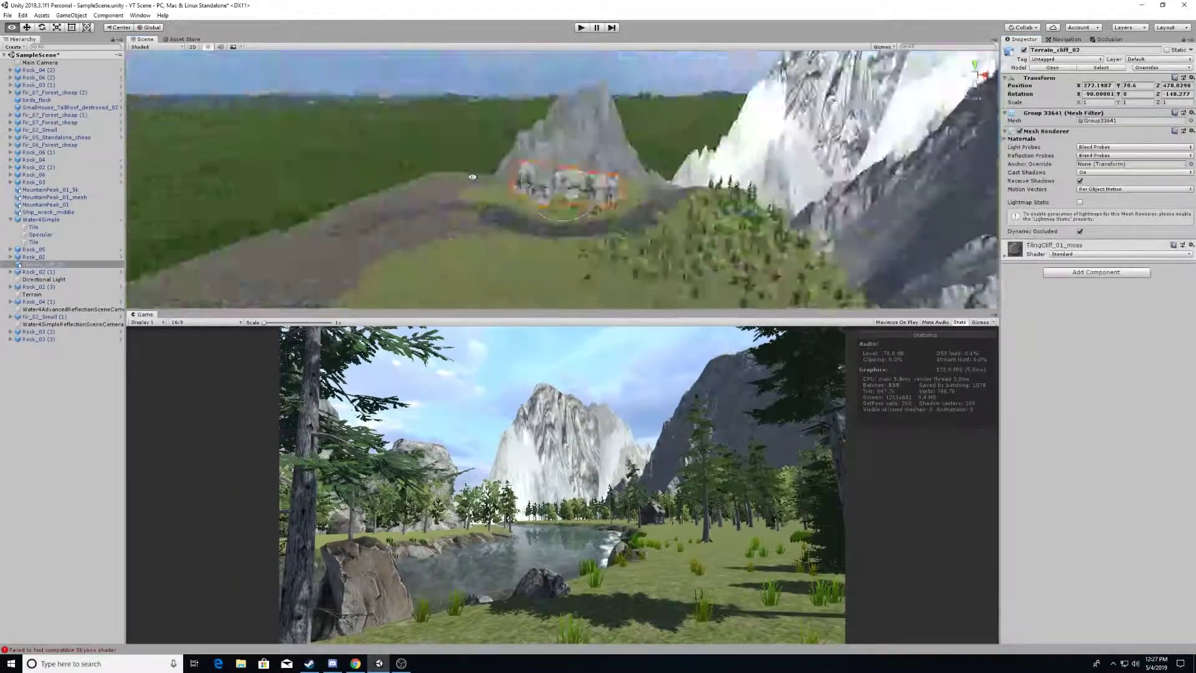
# Step: Focus on the rock at the water's edge and switch to rotating the small tree
pyautogui.doubleClick(38, 70)
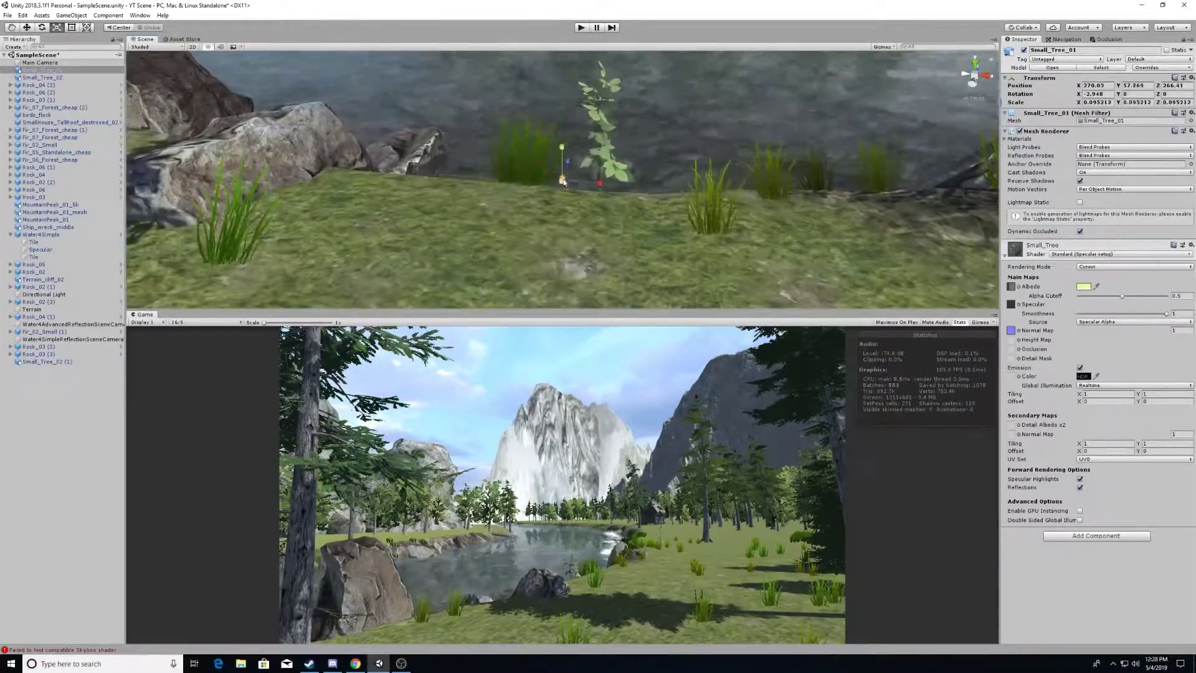
pyautogui.press('e')
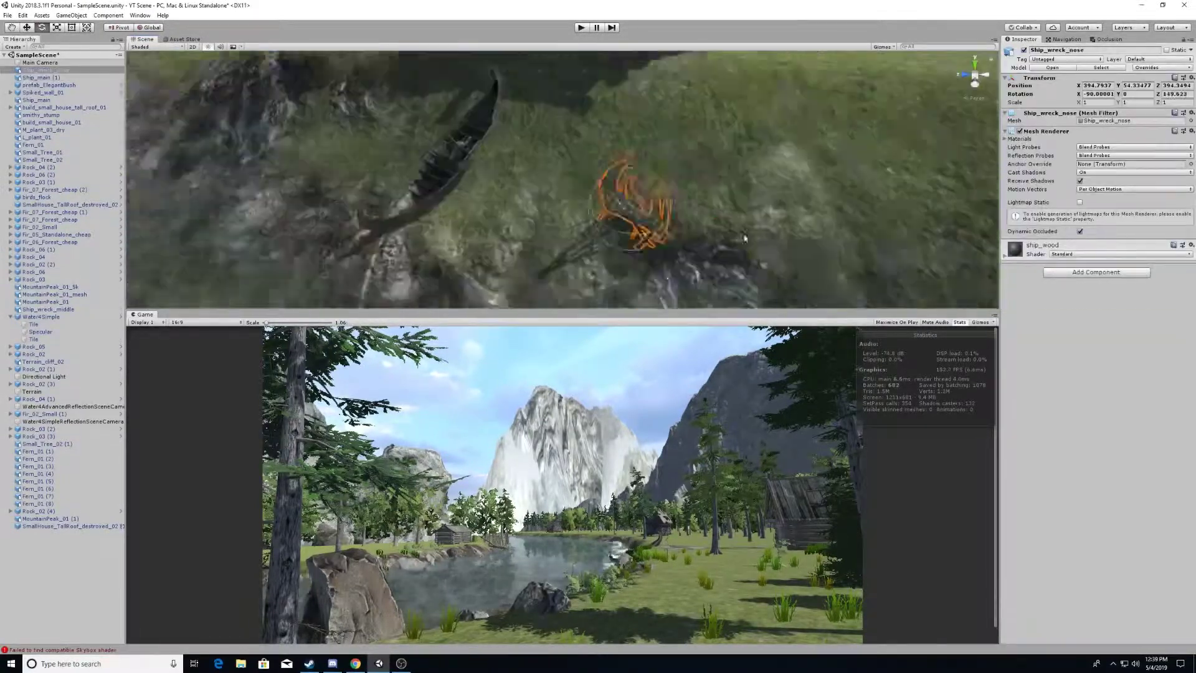
# Step: Play the river valley scene with cabins, boulders, forest and snowy peak maximized
pyautogui.click(582, 28)
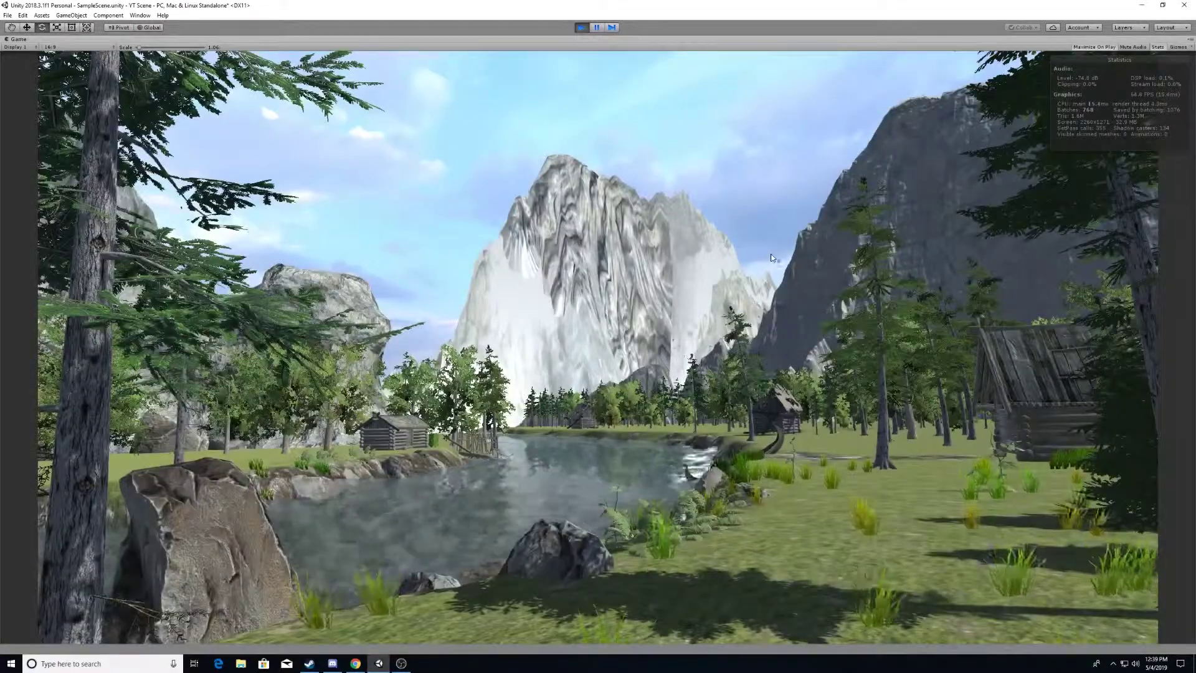